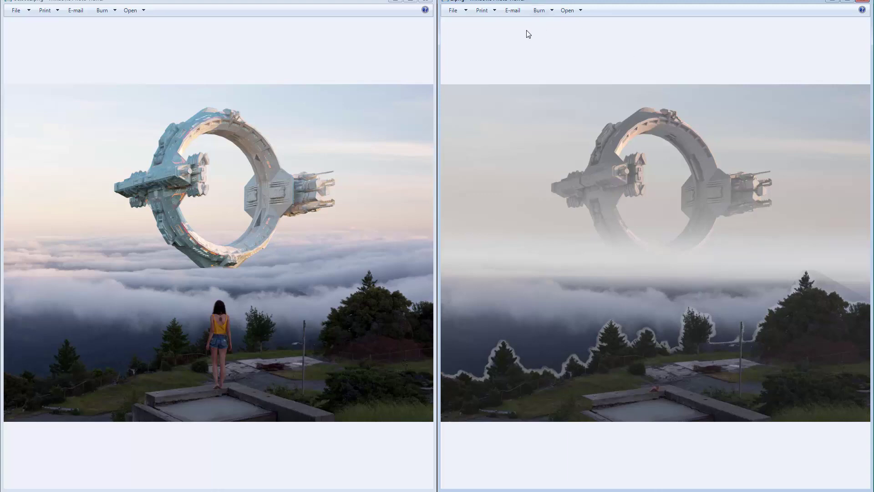
Step: Maximize the jump gate render in Photo Viewer for a full-screen close look
{"action": "double_click", "coordinate": [525, 3]}
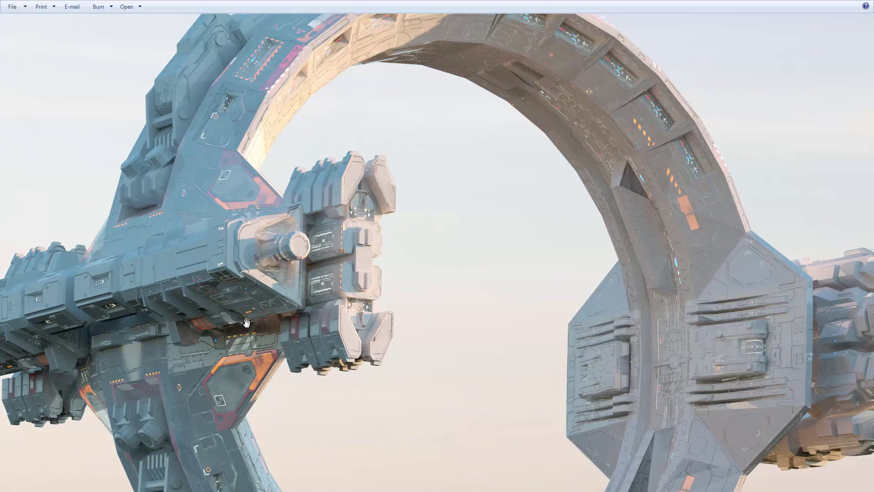
Step: Close the full-screen photo and preview oct0002.png from the renders folder
{"action": "left_click", "coordinate": [871, 3]}
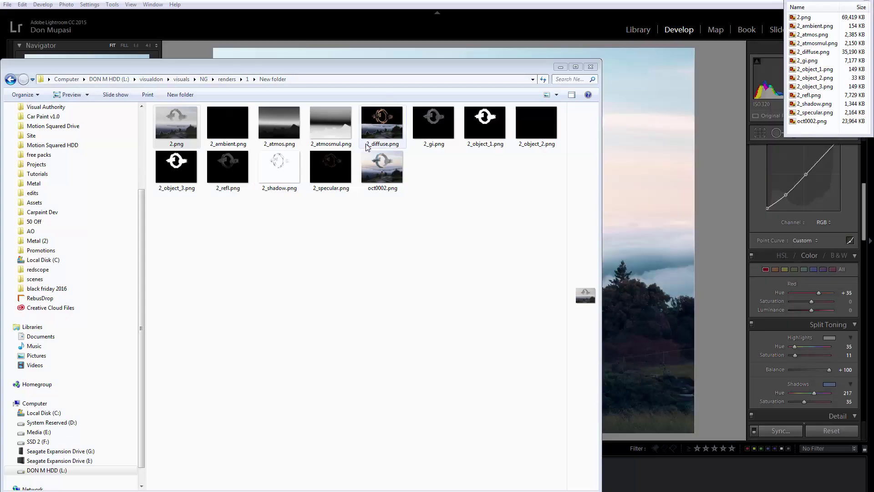
{"action": "right_click", "coordinate": [389, 178]}
{"action": "left_click", "coordinate": [406, 181]}
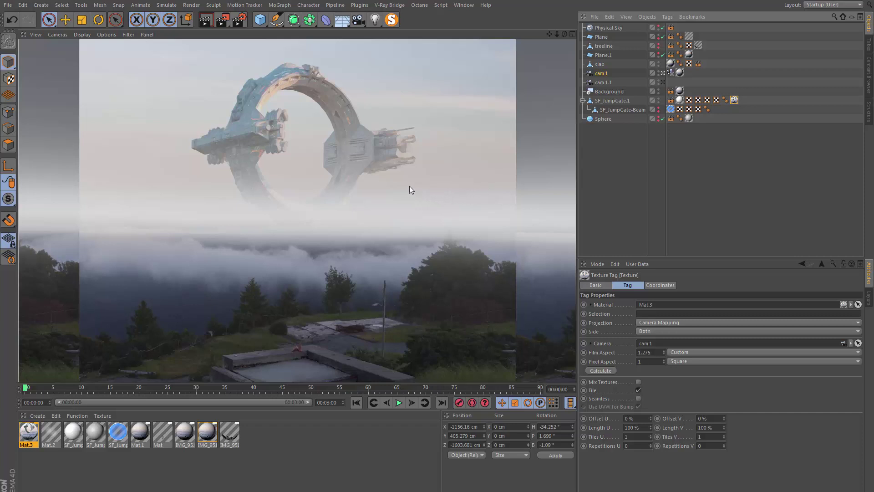
Step: Turn off cam 1 for the perspective view, close Render Settings, and render the viewport
{"action": "left_click", "coordinate": [661, 72]}
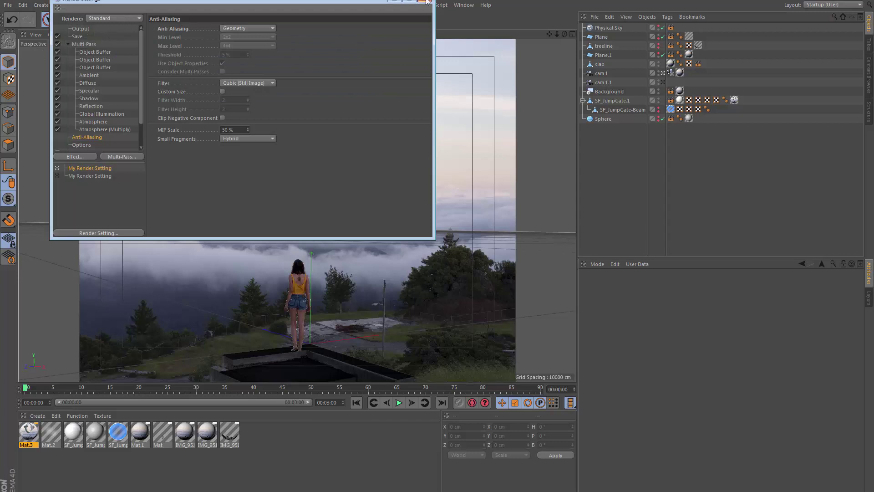
{"action": "left_click", "coordinate": [425, 2]}
{"action": "left_click", "coordinate": [207, 23]}
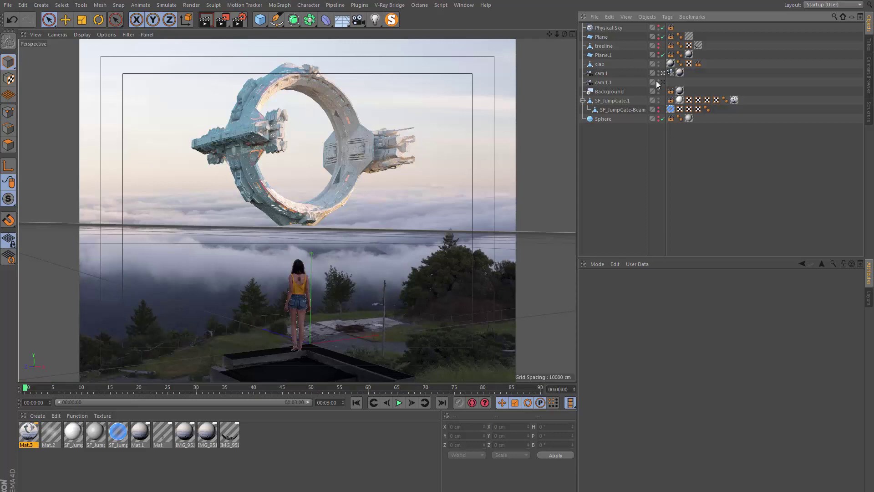
{"action": "scroll", "coordinate": [270, 99], "scroll_direction": "up", "scroll_amount": 3}
Step: Orbit the Perspective view to inspect the gate's projected texture from another angle
{"action": "mouse_move", "coordinate": [274, 154]}
{"action": "middle_mouse_down"}
{"action": "mouse_move", "coordinate": [312, 211]}
{"action": "mouse_move", "coordinate": [283, 203]}
{"action": "mouse_move", "coordinate": [341, 156]}
{"action": "mouse_move", "coordinate": [246, 164]}
{"action": "mouse_move", "coordinate": [363, 150]}
{"action": "mouse_move", "coordinate": [345, 160]}
{"action": "mouse_move", "coordinate": [231, 147]}
{"action": "mouse_move", "coordinate": [201, 163]}
{"action": "mouse_move", "coordinate": [321, 181]}
{"action": "mouse_move", "coordinate": [261, 178]}
{"action": "mouse_move", "coordinate": [199, 151]}
{"action": "mouse_move", "coordinate": [257, 171]}
{"action": "mouse_move", "coordinate": [227, 232]}
{"action": "mouse_move", "coordinate": [300, 154]}
{"action": "mouse_move", "coordinate": [261, 154]}
{"action": "mouse_move", "coordinate": [303, 198]}
{"action": "mouse_move", "coordinate": [243, 169]}
{"action": "mouse_move", "coordinate": [287, 178]}
{"action": "middle_mouse_up"}
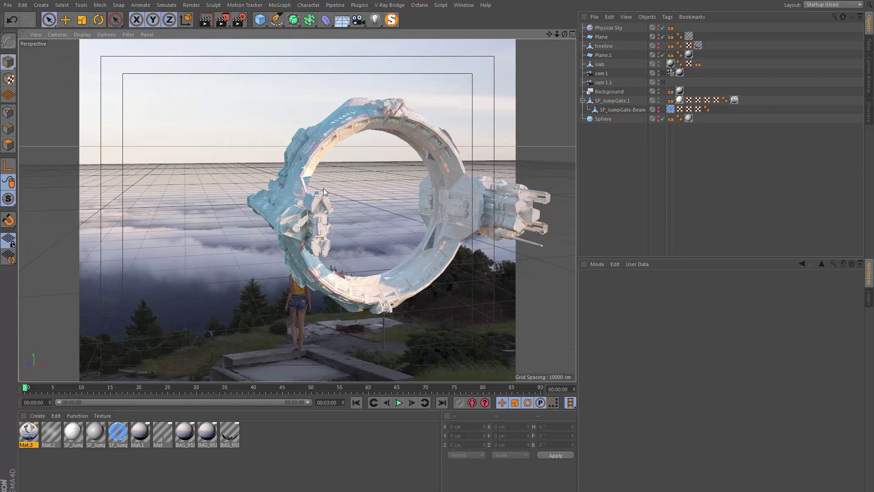
Step: View Mat.3's oct0002.png luminance texture full-size, then close the bitmap and Material Editor
{"action": "double_click", "coordinate": [28, 431]}
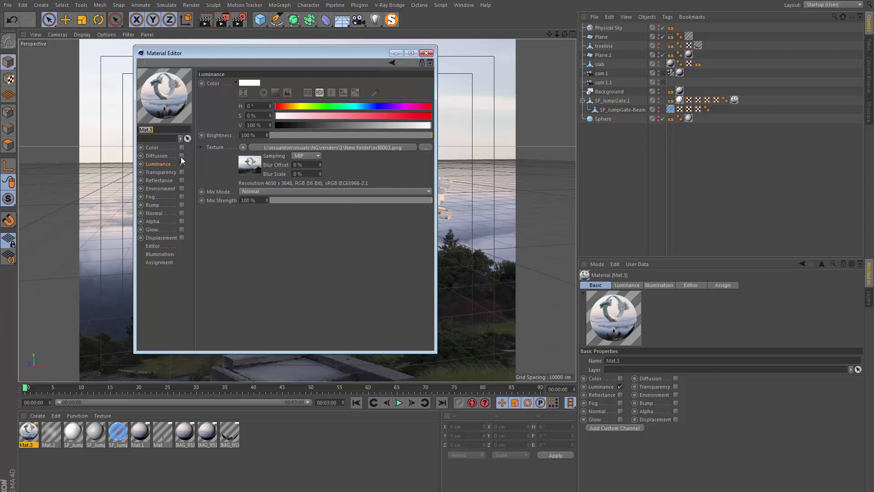
{"action": "left_click", "coordinate": [251, 164]}
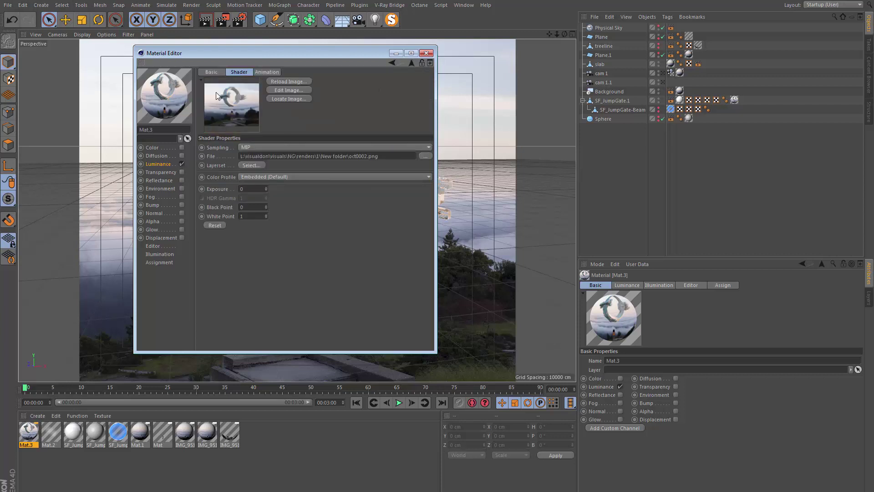
{"action": "right_click", "coordinate": [216, 92]}
{"action": "left_click", "coordinate": [255, 12]}
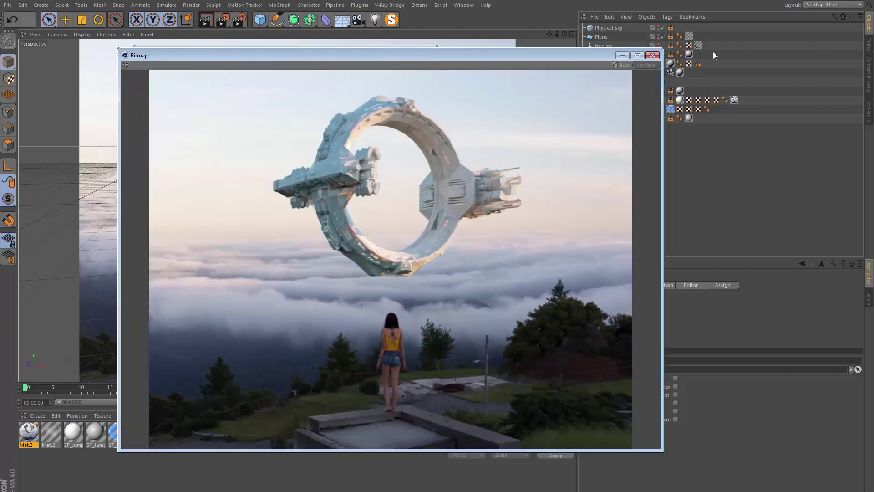
{"action": "left_click", "coordinate": [655, 57]}
{"action": "left_click", "coordinate": [422, 53]}
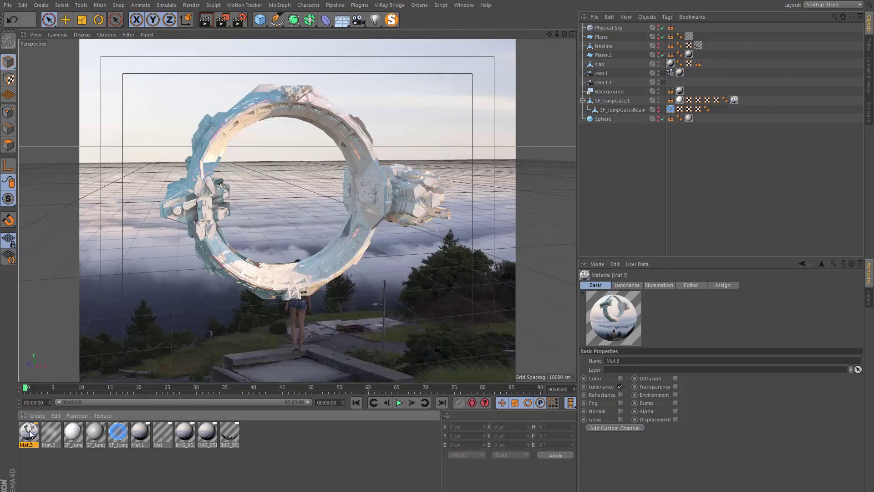
{"action": "left_click_drag", "start_coordinate": [747, 106], "coordinate": [740, 101]}
Step: Check SF_JumpGate.1's Camera Mapping texture tag and make cam 1 the active camera
{"action": "left_click", "coordinate": [736, 100]}
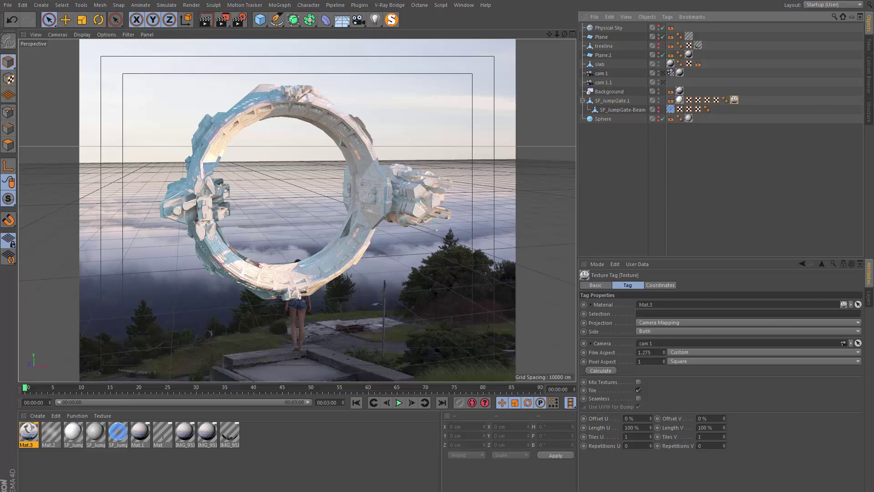
{"action": "left_click", "coordinate": [663, 73]}
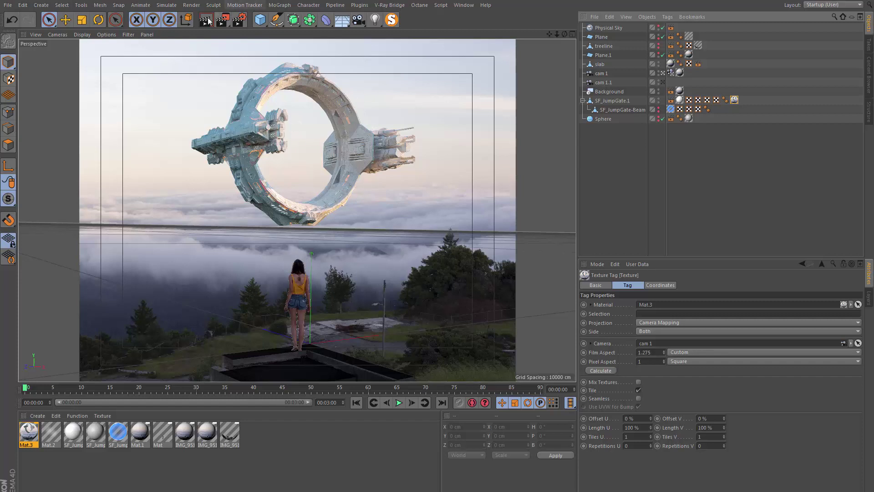
Step: Render the cam 1 view in the viewport with Ctrl+R to reveal the fogged gate
{"action": "key", "text": "ctrl+r"}
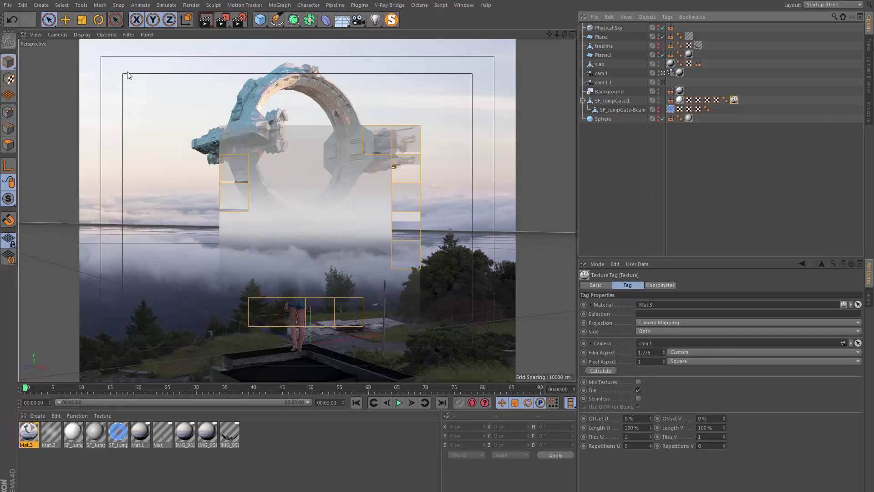